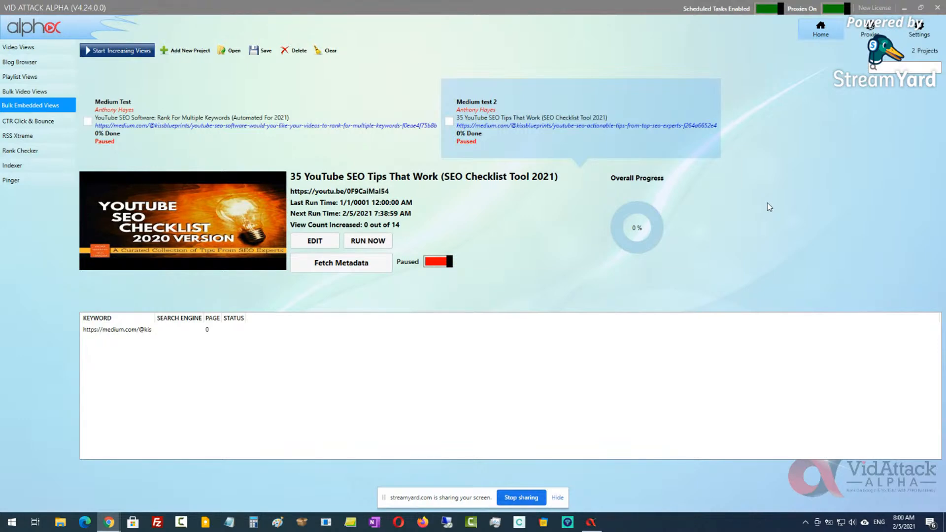
Step: Review the video URLs and options in the settings of the bulk video views project "First Test - Lead Magnet Ideas Video Series"
click(19, 92)
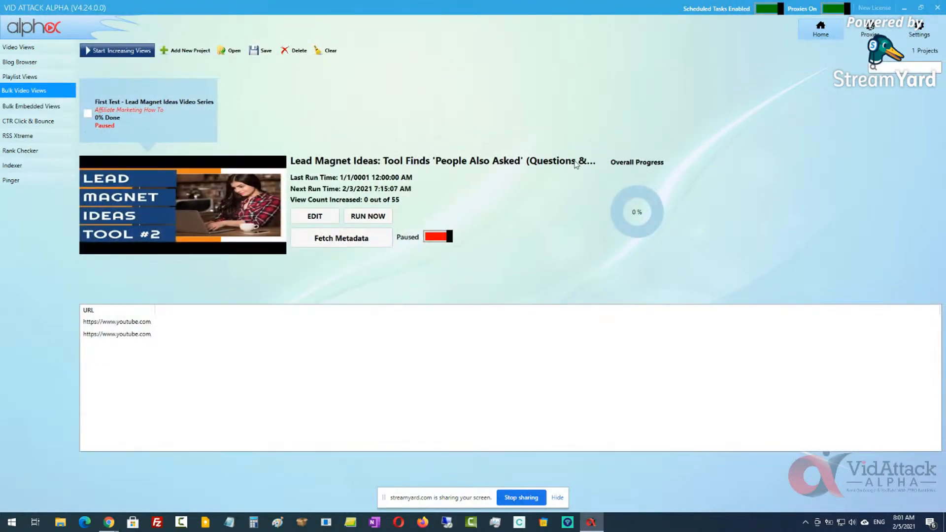
click(316, 219)
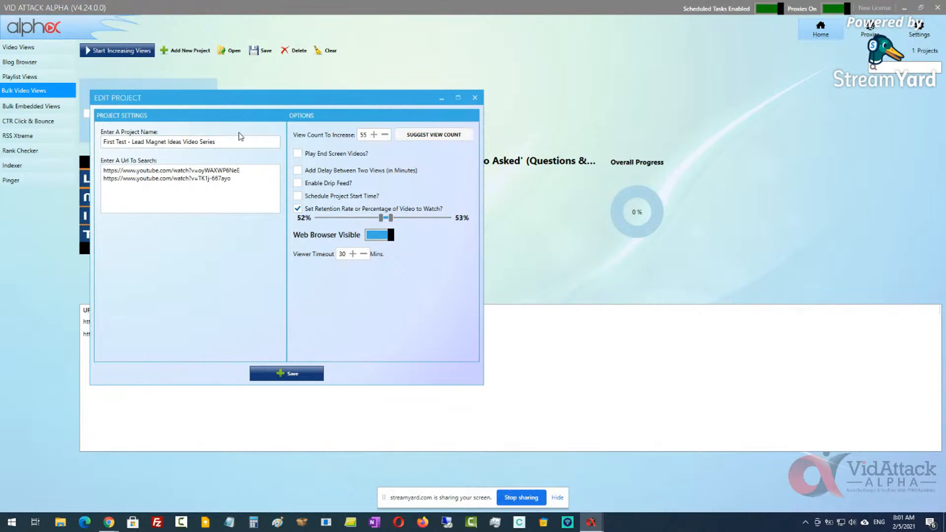
click(250, 181)
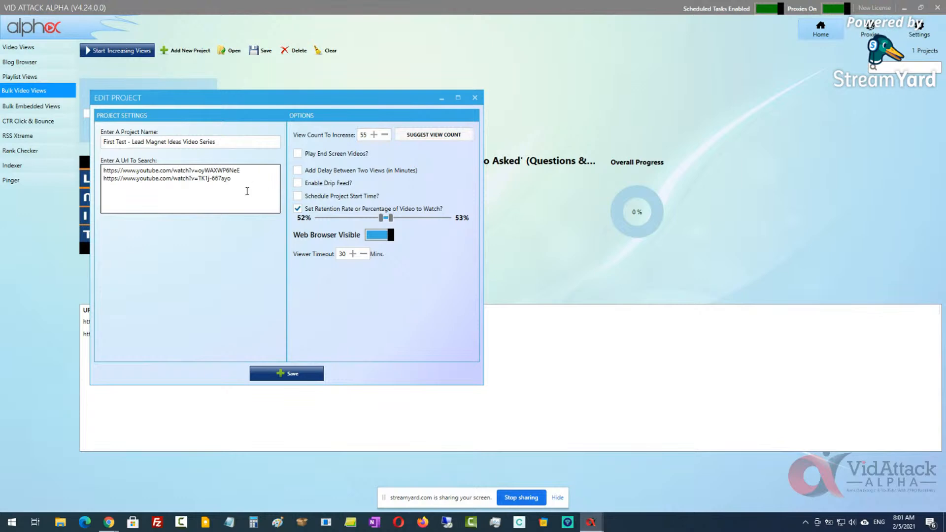
drag(231, 180, 90, 183)
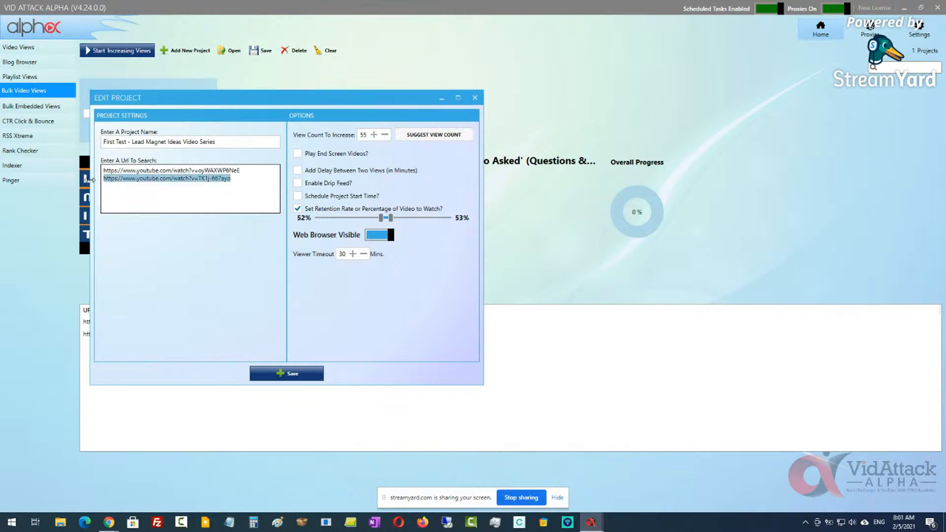
click(248, 179)
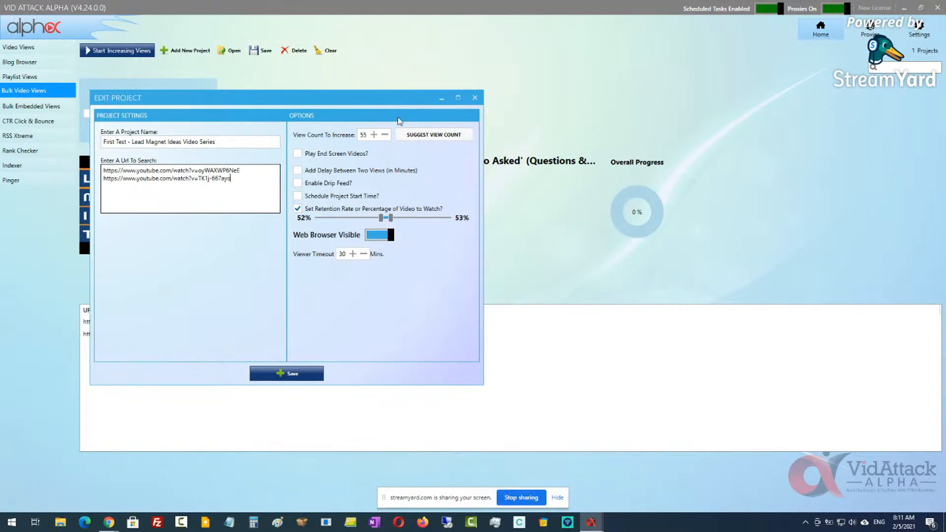
click(476, 98)
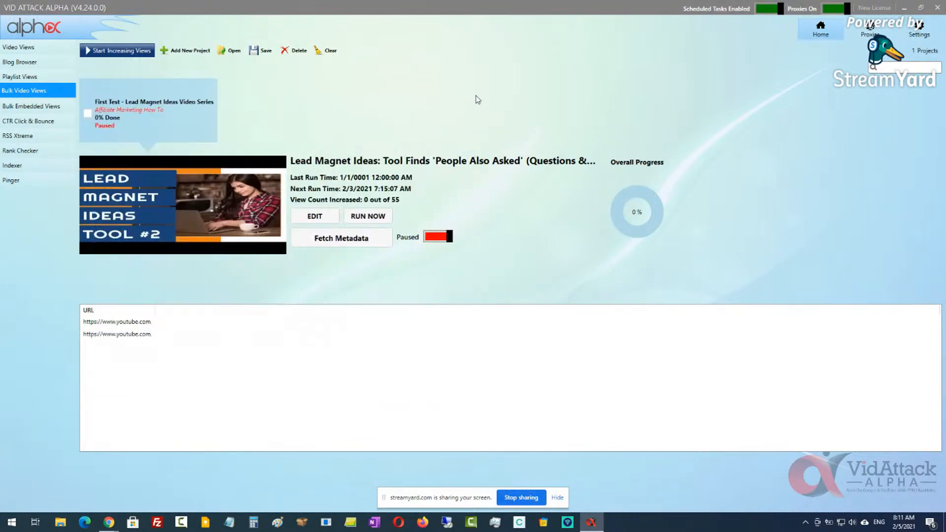
Step: Save the First Test bulk video project to a project file named "VAA Bulk Views Campaign 1"
click(95, 114)
click(261, 52)
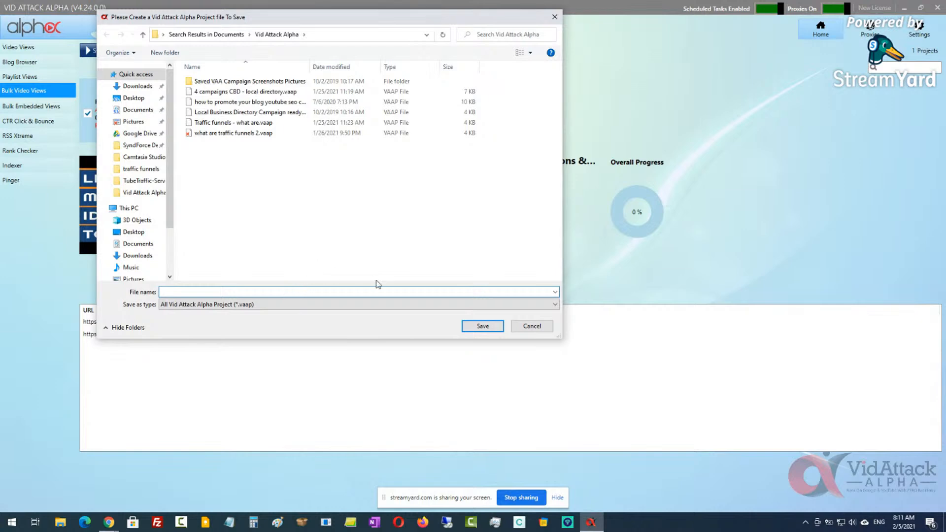
text(VAAA Bulk VG)
key(BackSpace)
key(BackSpace)
text(Views Campaign 1)
click(175, 291)
key(BackSpace)
click(483, 326)
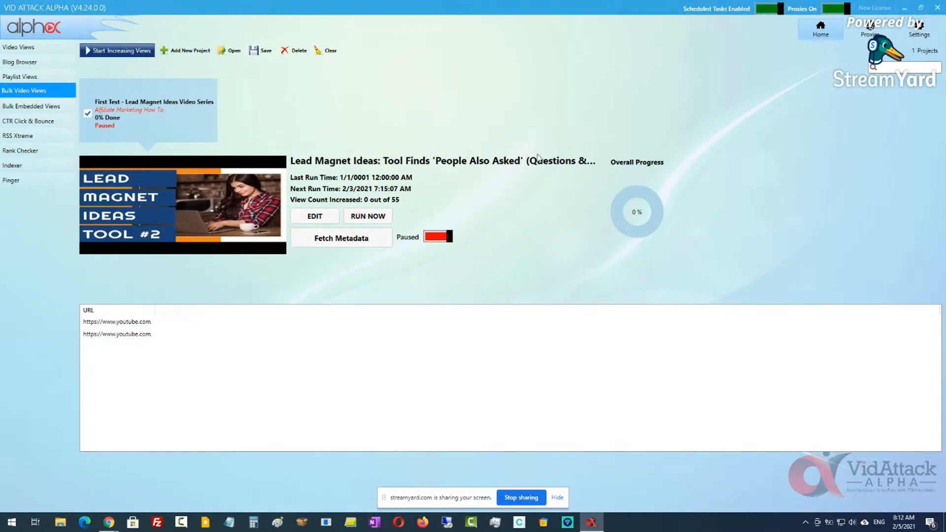
Step: Load the saved project file "VAA Bulk Views Campaign 1.vaap" into the bulk video views list
click(232, 51)
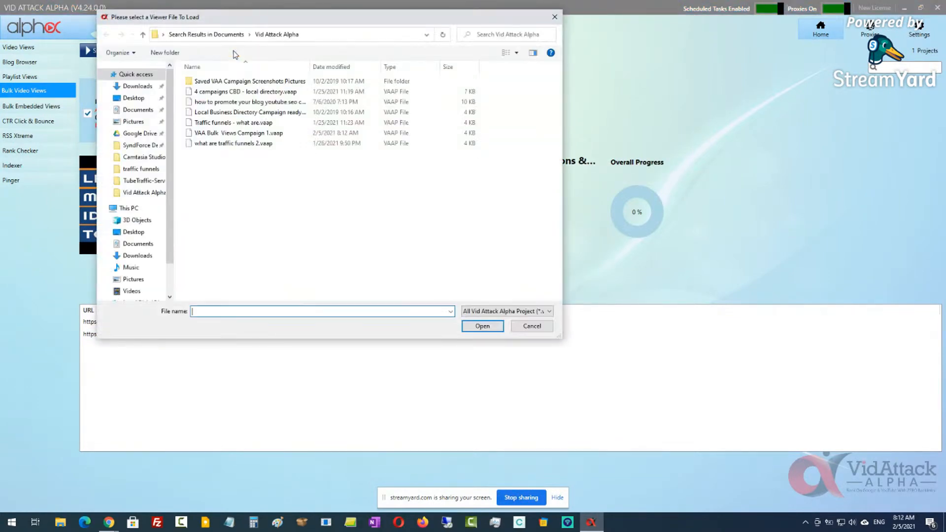
click(246, 136)
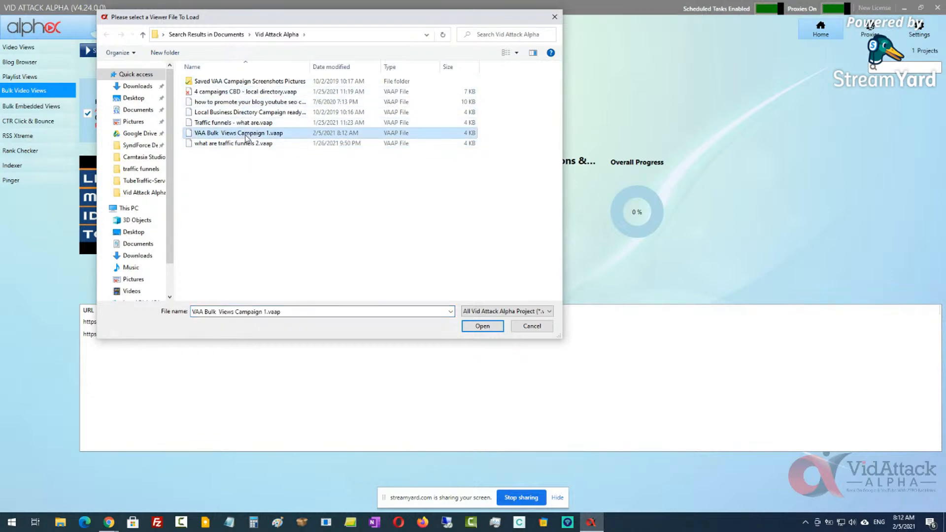
click(476, 327)
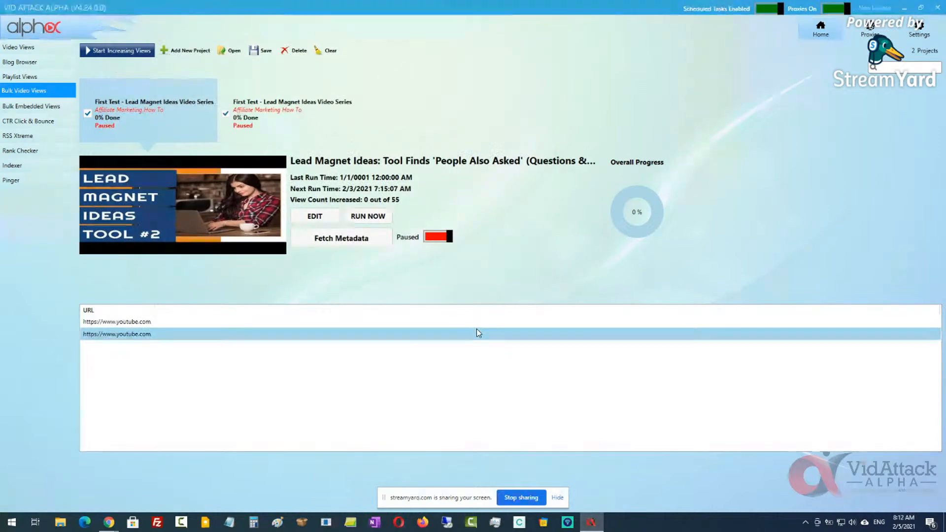
Step: Delete only the newly loaded duplicate of the First Test project and confirm the deletion
click(348, 110)
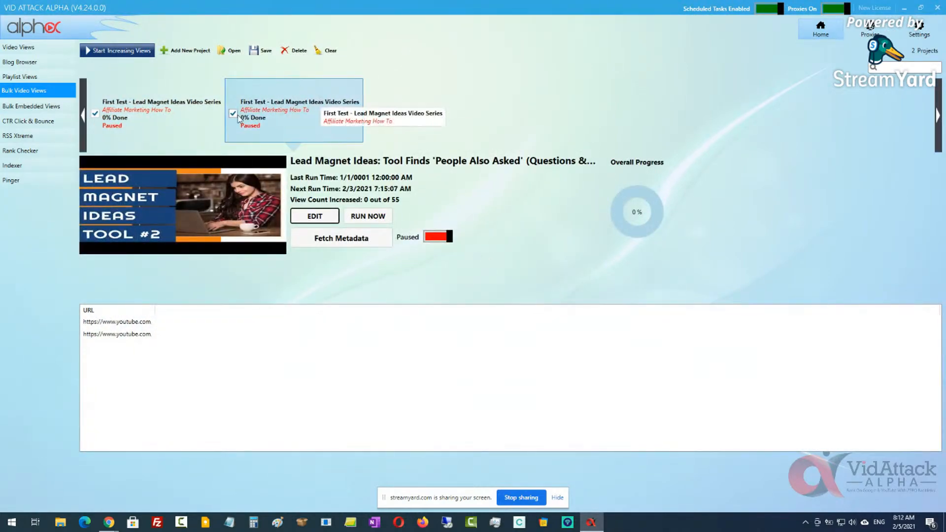
click(96, 114)
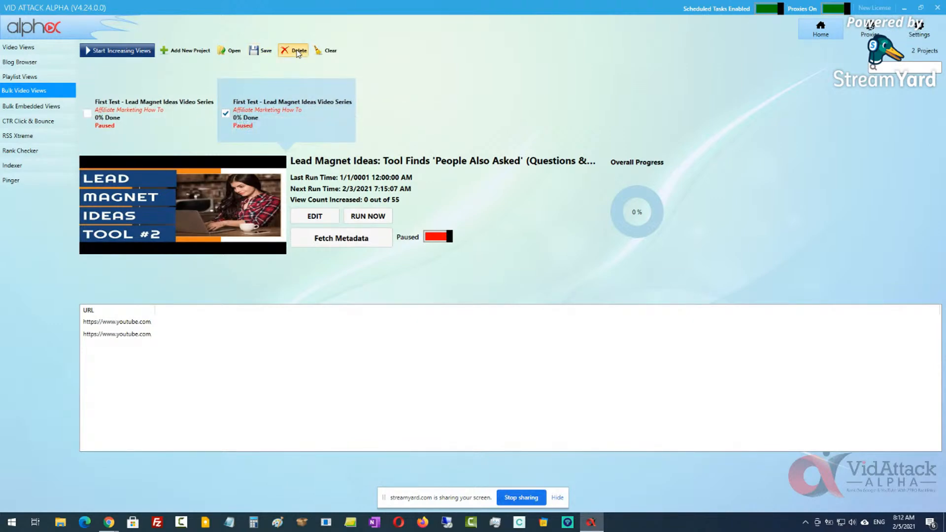
click(298, 53)
click(498, 299)
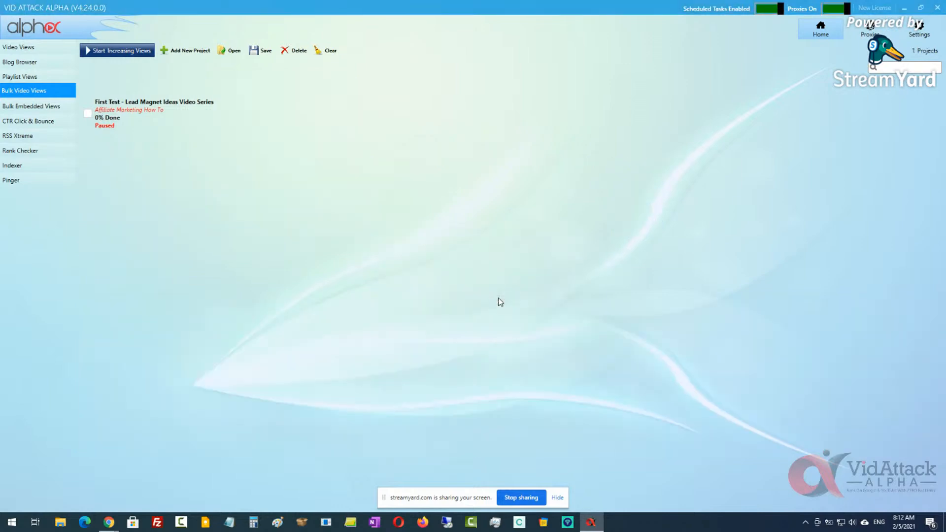
Step: Select the remaining First Test project and view its second video URL entry
click(189, 118)
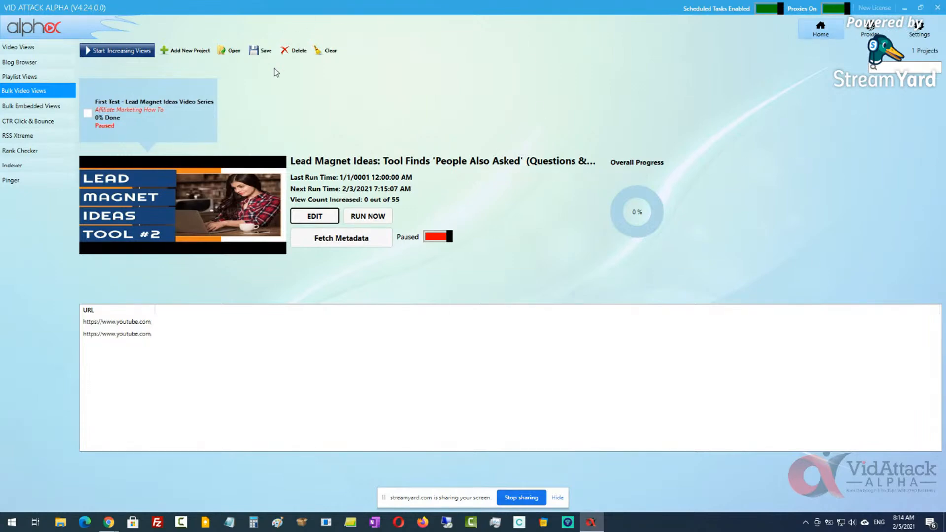
mouse_move(305, 87)
mouse_move(290, 89)
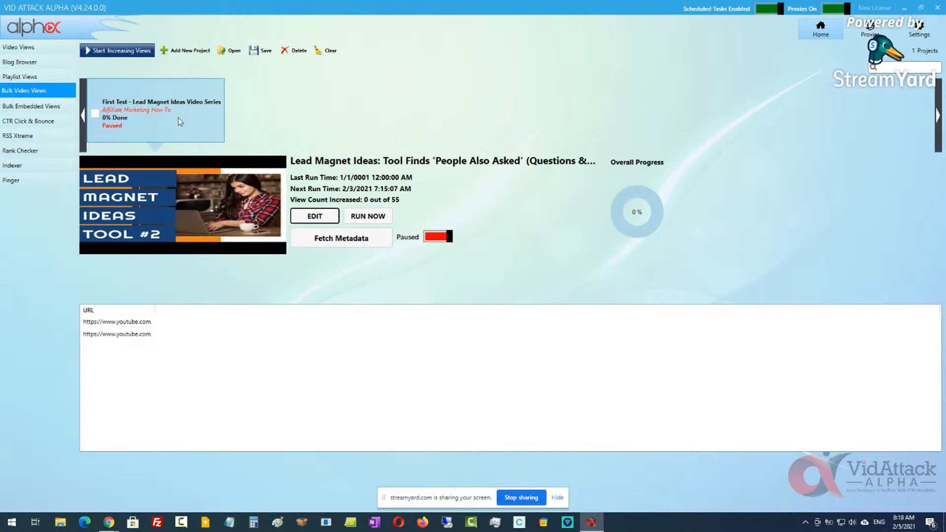
click(169, 338)
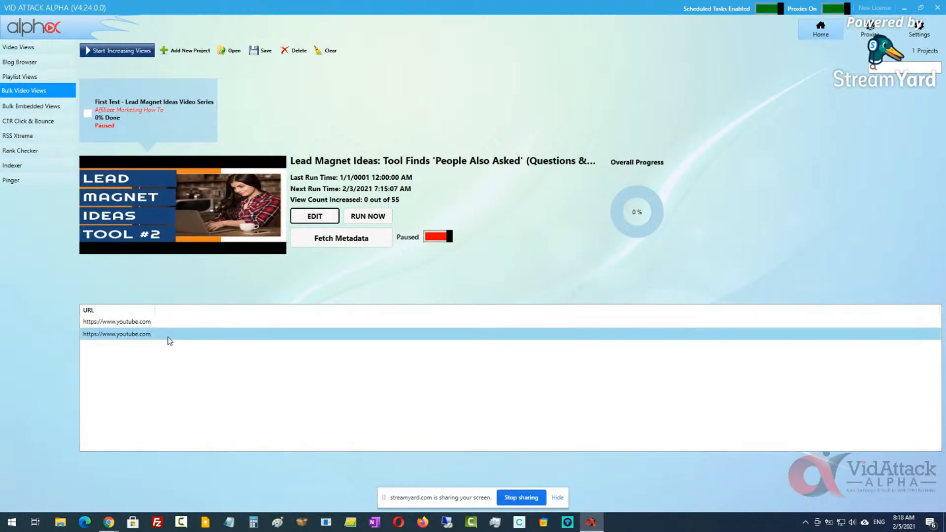
Step: Review the YouTube video URL and the Medium article URL in the settings of the bulk embedded views project "Medium test 2"
click(36, 110)
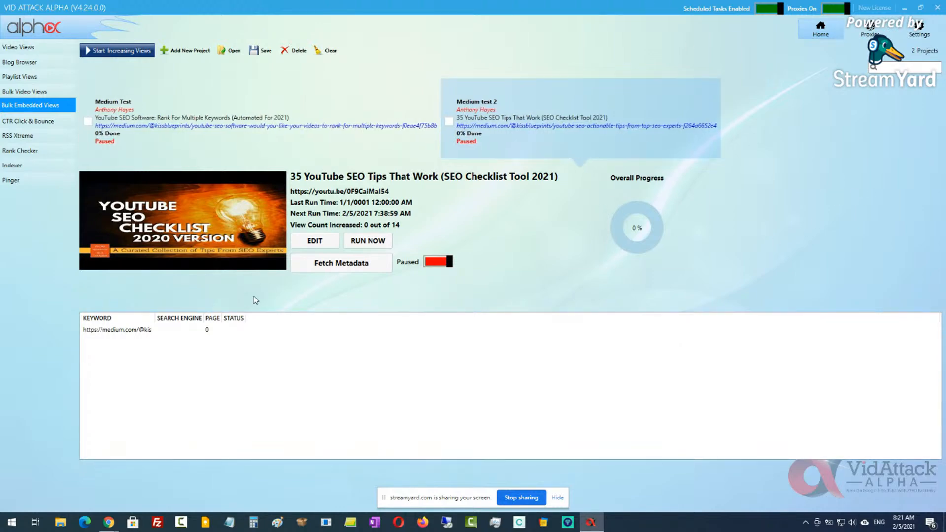
click(314, 241)
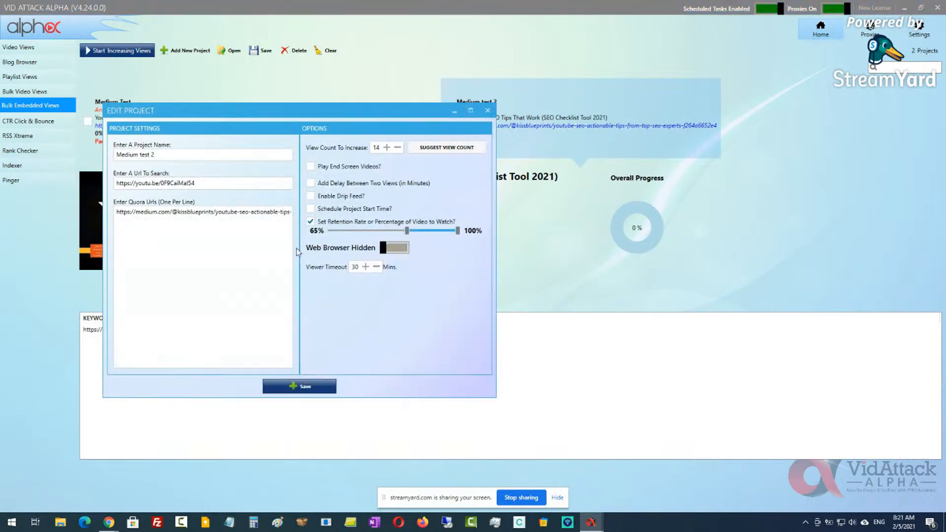
click(195, 181)
drag(195, 181, 109, 187)
click(212, 180)
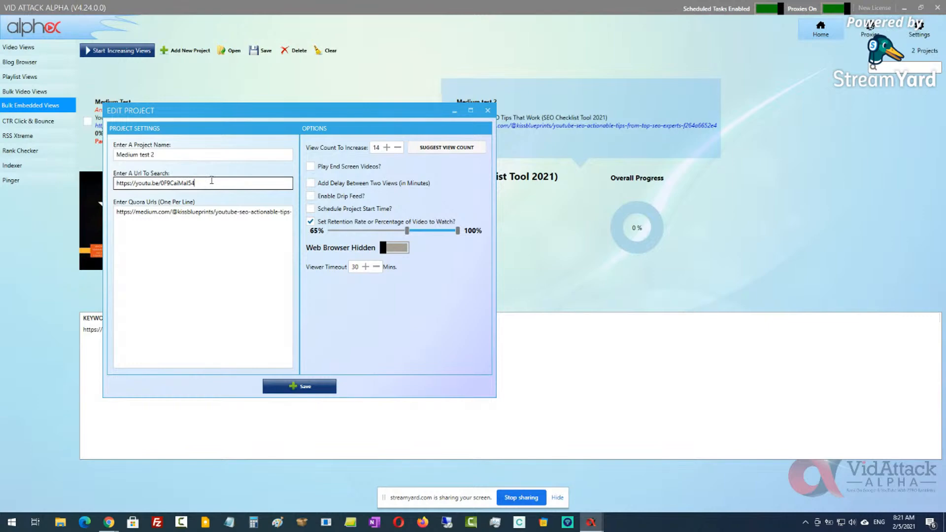
click(184, 214)
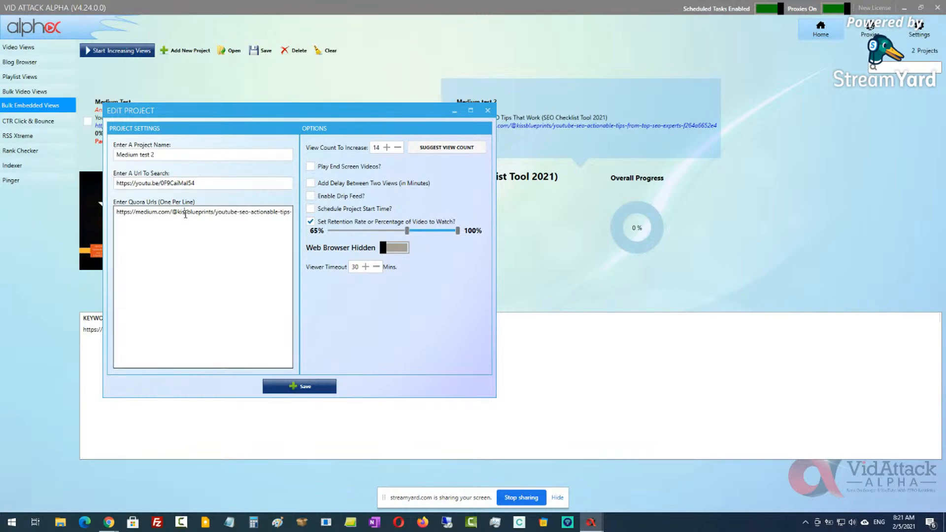
click(120, 181)
click(139, 211)
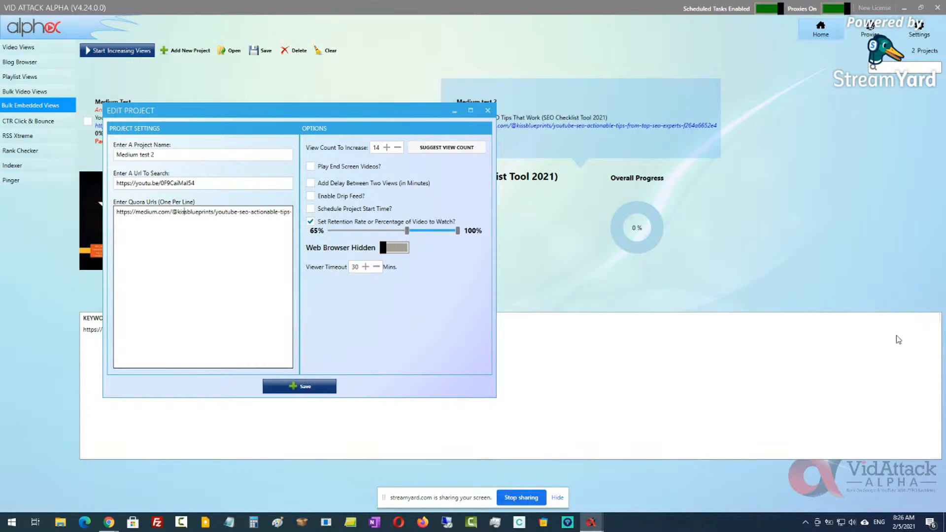
drag(320, 114, 304, 56)
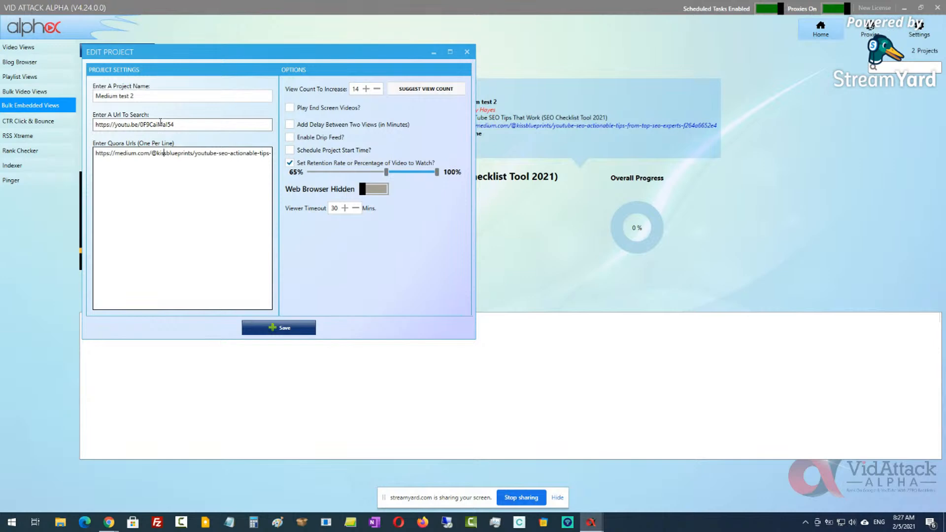
key(Tab)
click(449, 52)
click(937, 7)
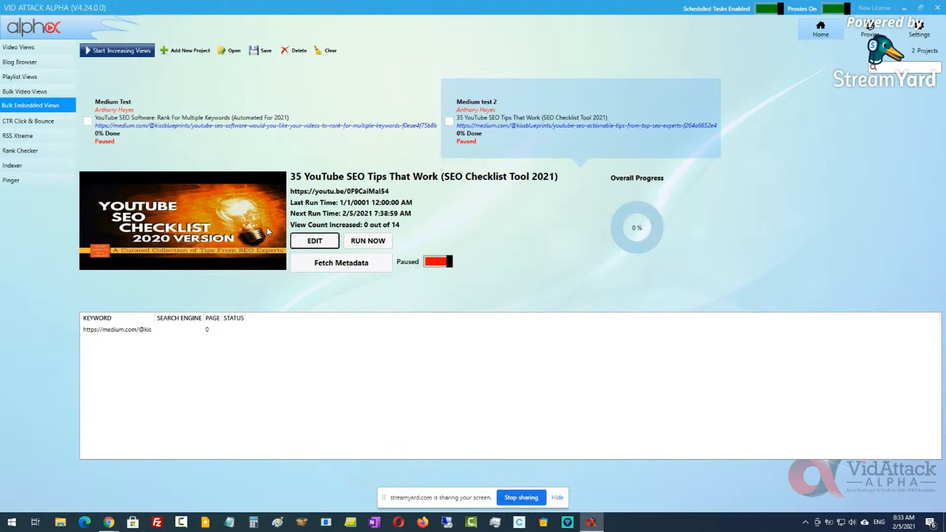
Step: Reopen the settings of the Medium test 2 project and examine its YouTube video URL
click(317, 240)
click(166, 166)
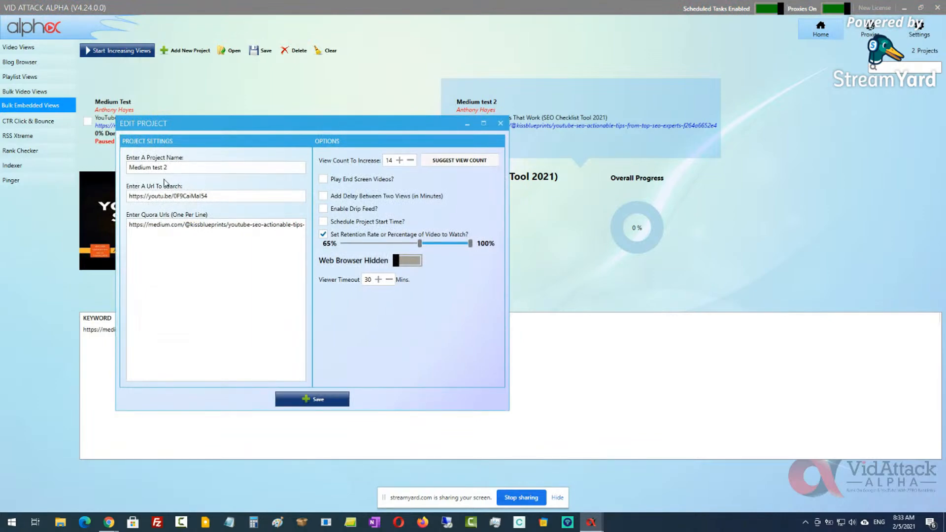
click(212, 196)
drag(212, 196, 125, 197)
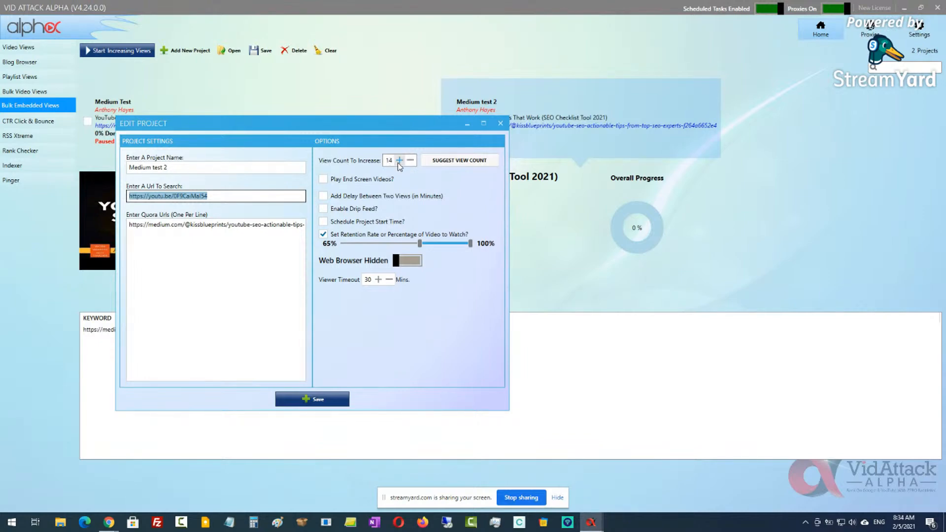
Step: Try the Play End Screen Videos option, turn it back off and re-enable the retention rate setting
click(324, 179)
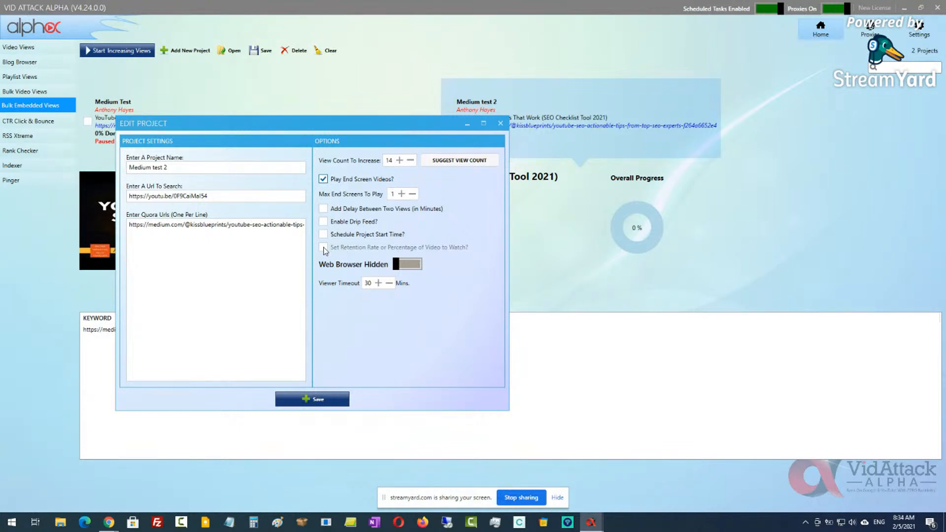
click(323, 180)
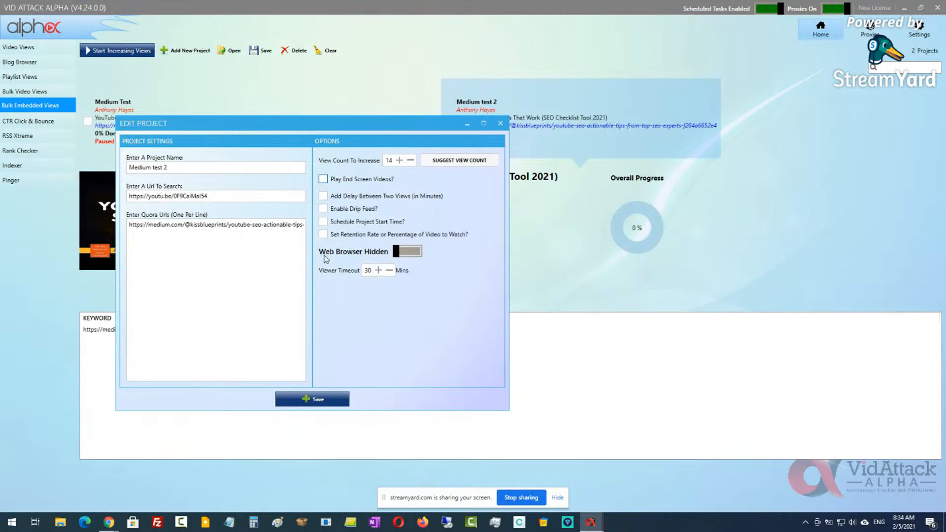
click(323, 235)
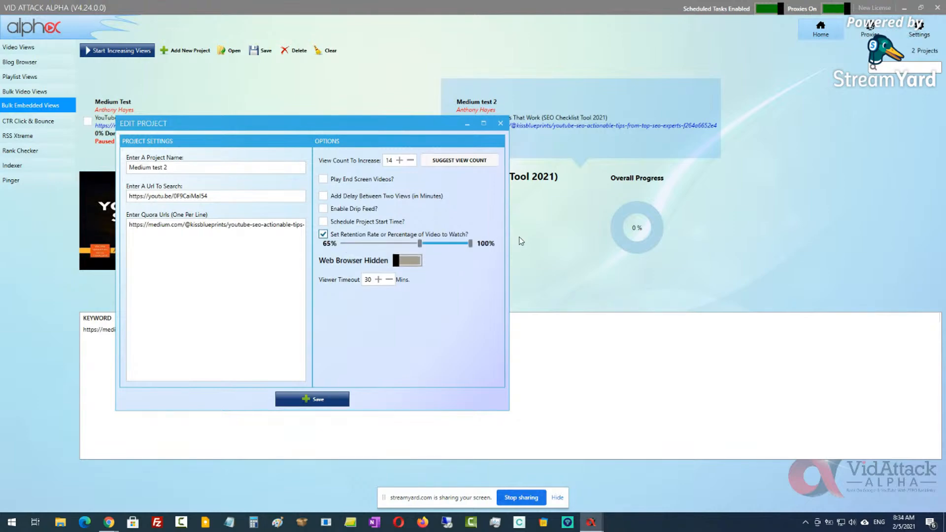
Step: Set the percentage of video to watch to a range of 56% to 75% and close the project settings
drag(471, 244, 445, 247)
drag(420, 245, 368, 243)
drag(445, 243, 402, 243)
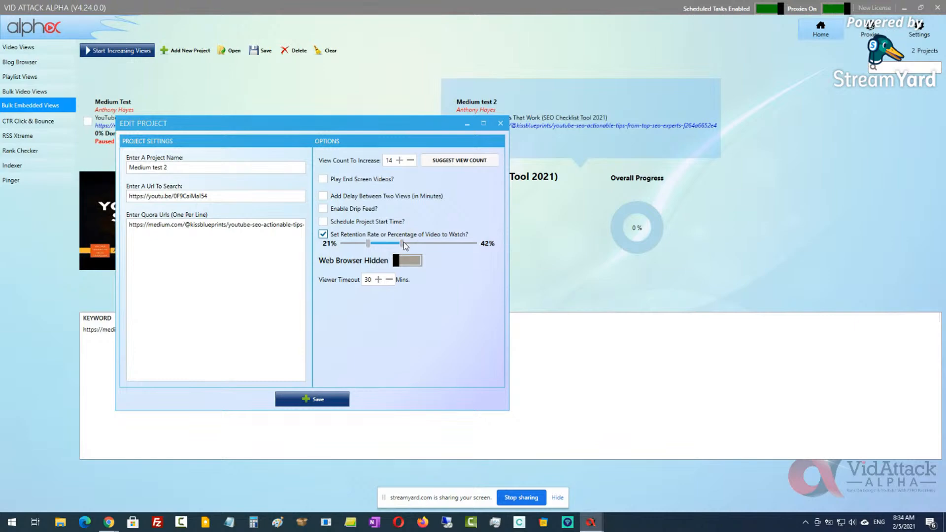
drag(403, 245, 444, 243)
drag(389, 246, 411, 241)
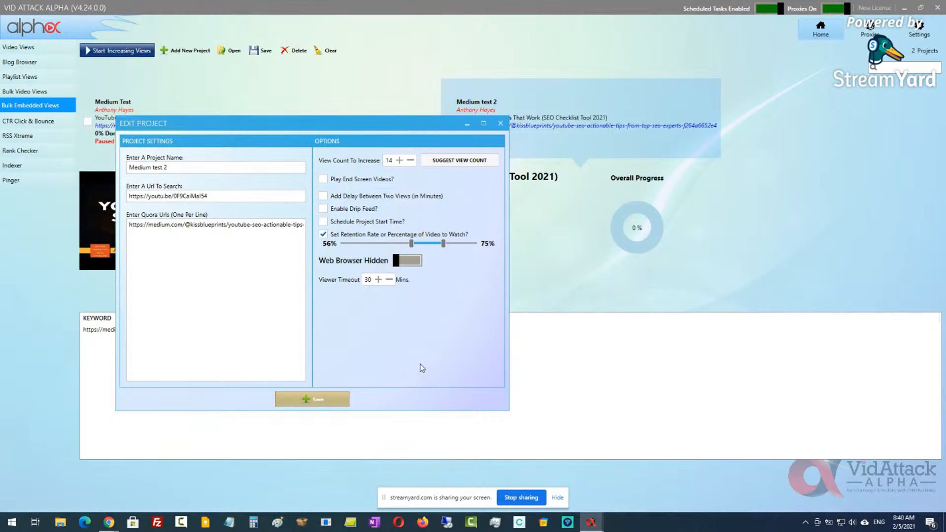
key(Escape)
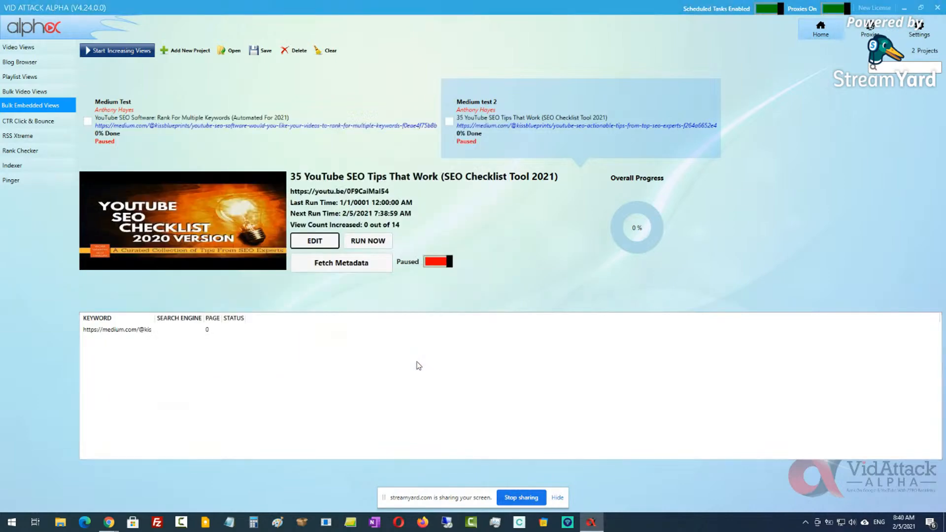
Step: Run the Medium test 2 project immediately, check the proxy list and return to the projects view
click(367, 241)
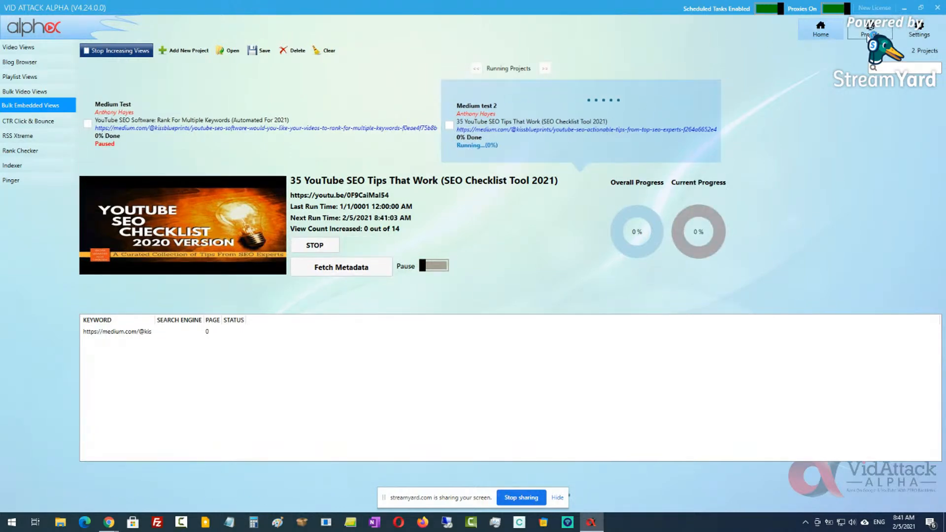
click(870, 29)
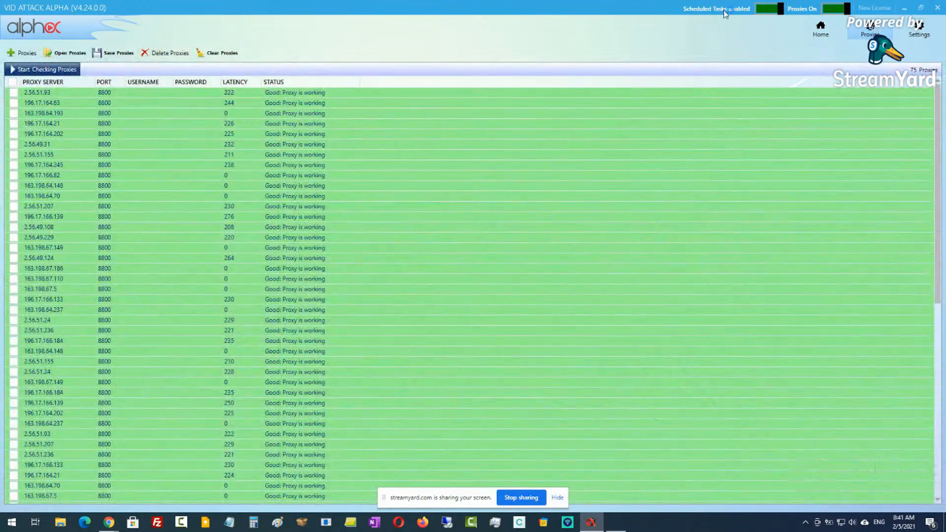
click(819, 31)
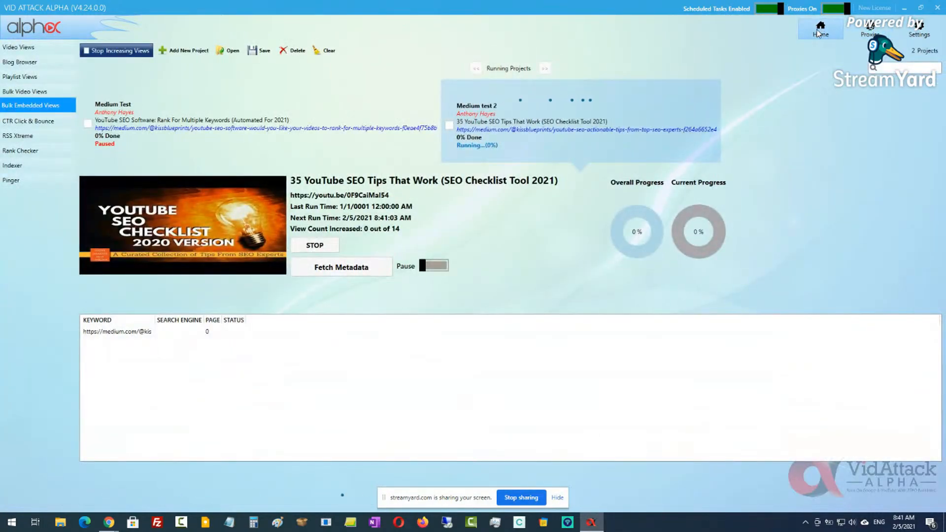
Step: Review the working status of the proxies in the proxy list and go back to the embedded views projects
click(870, 29)
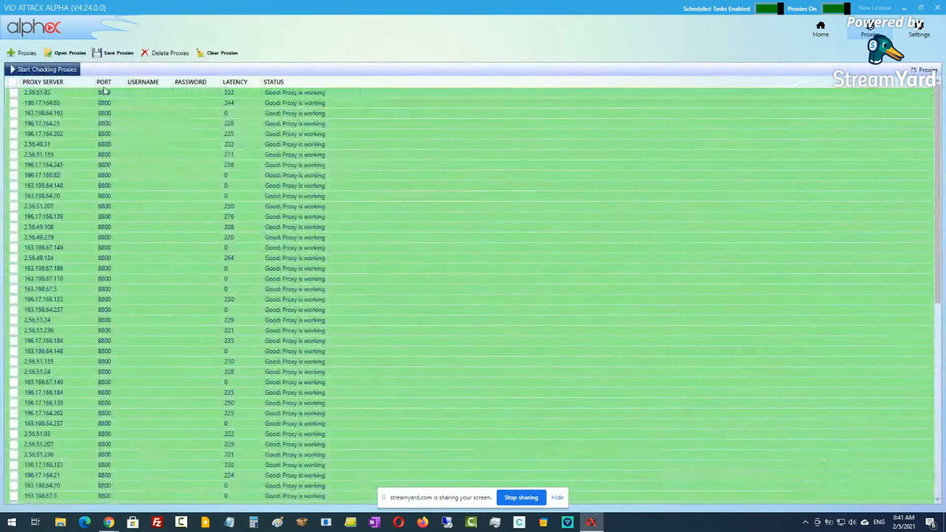
click(552, 226)
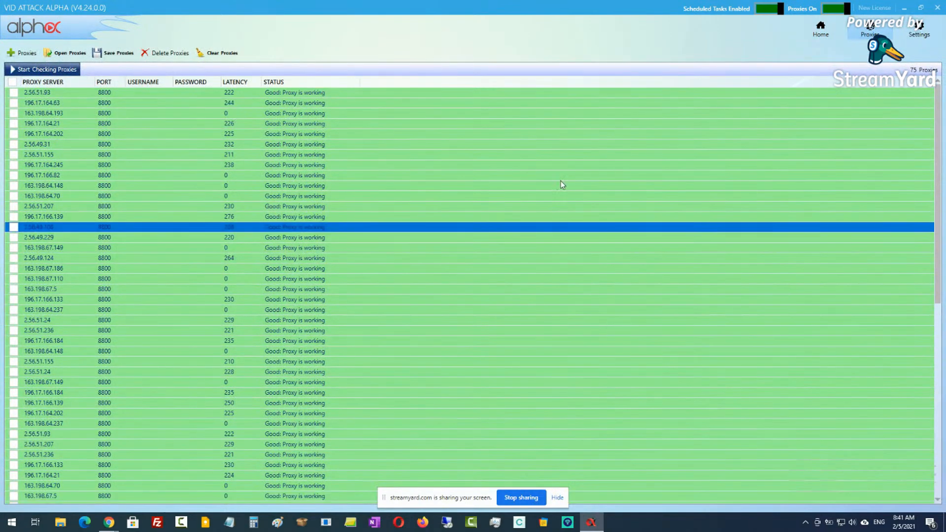
click(819, 30)
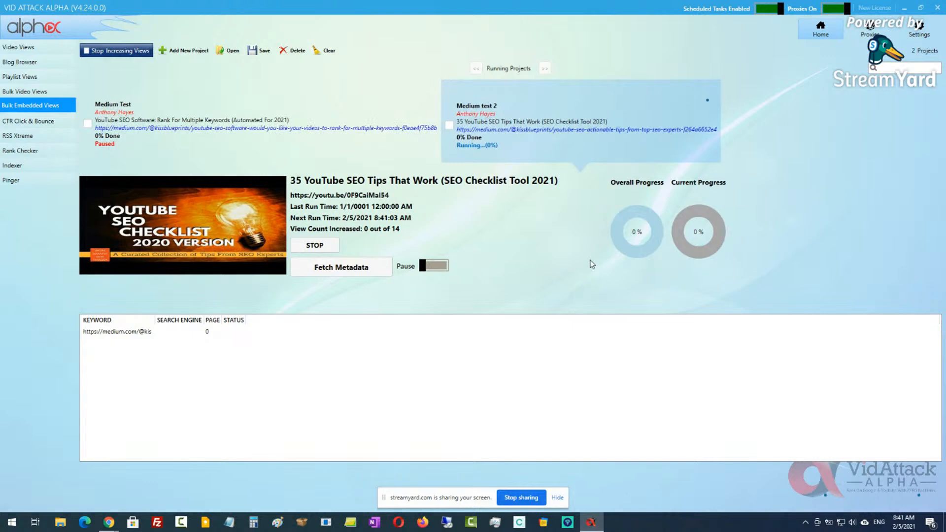
Step: Stop the running Medium test 2 project and run it again immediately
click(325, 248)
click(315, 245)
click(331, 184)
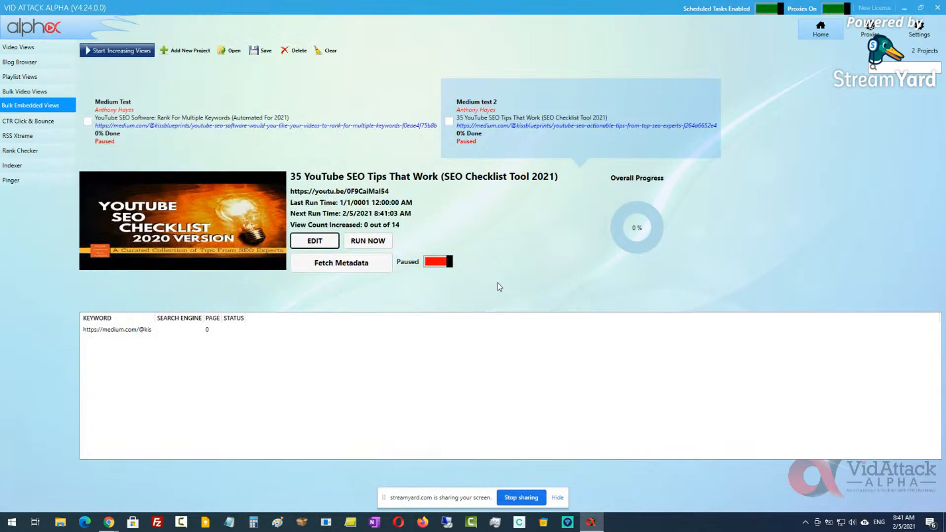
click(365, 241)
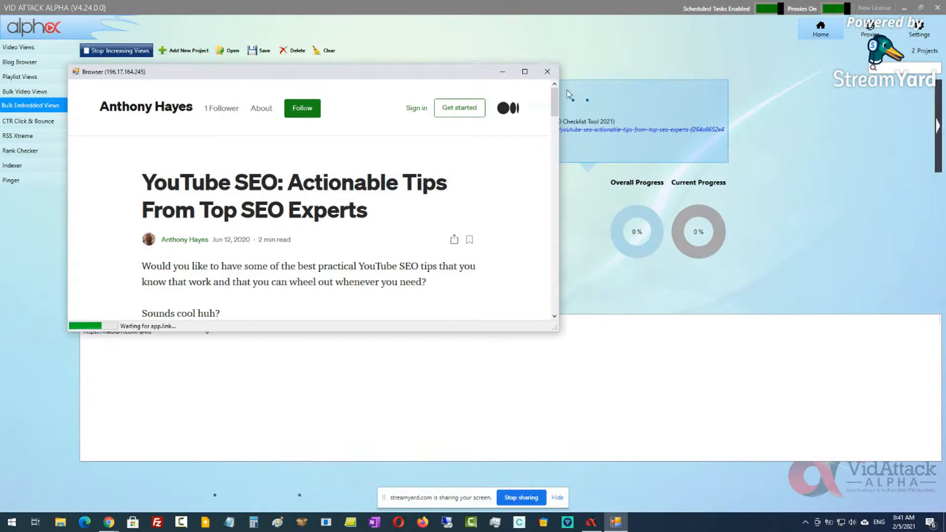
Step: Enlarge the project's browser window, examine the Medium article with its embedded video and further posts, and restore the window to its smaller size
click(525, 72)
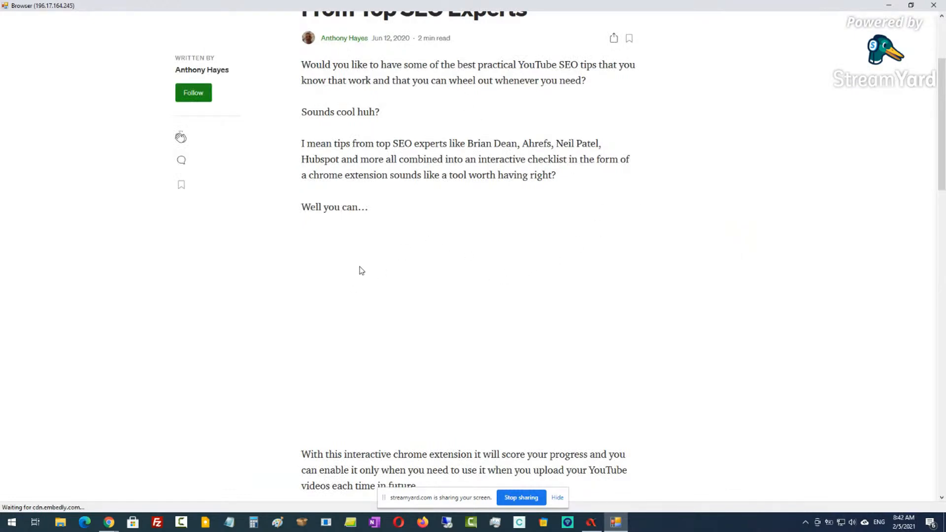
scroll(364, 266, down, 9)
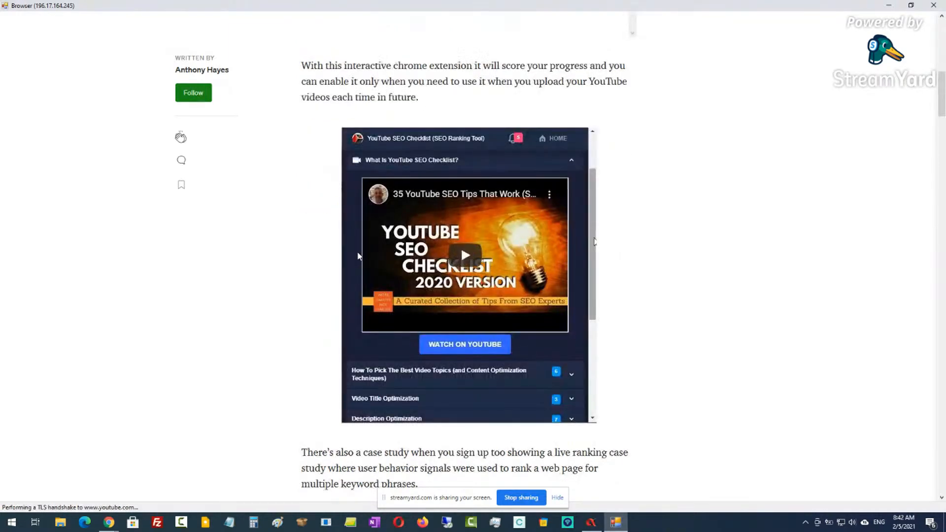
scroll(491, 197, down, 8)
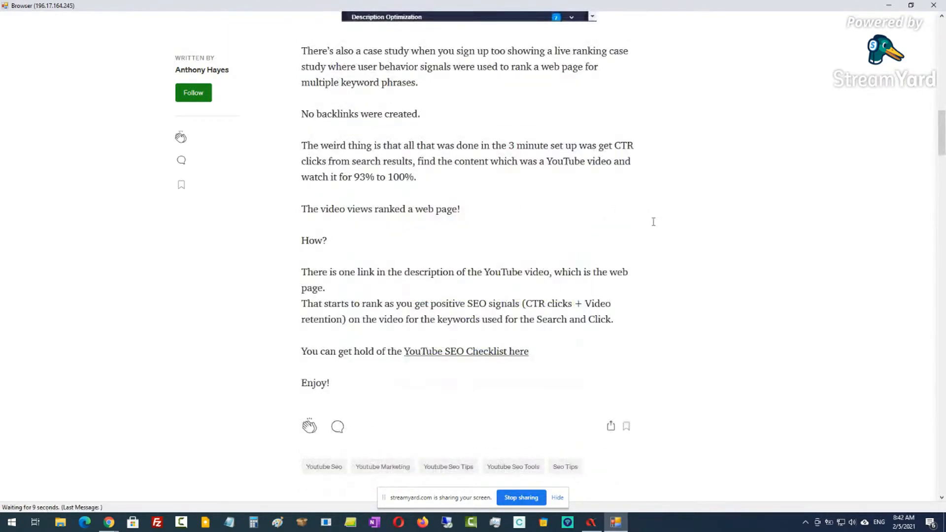
scroll(791, 219, up, 2)
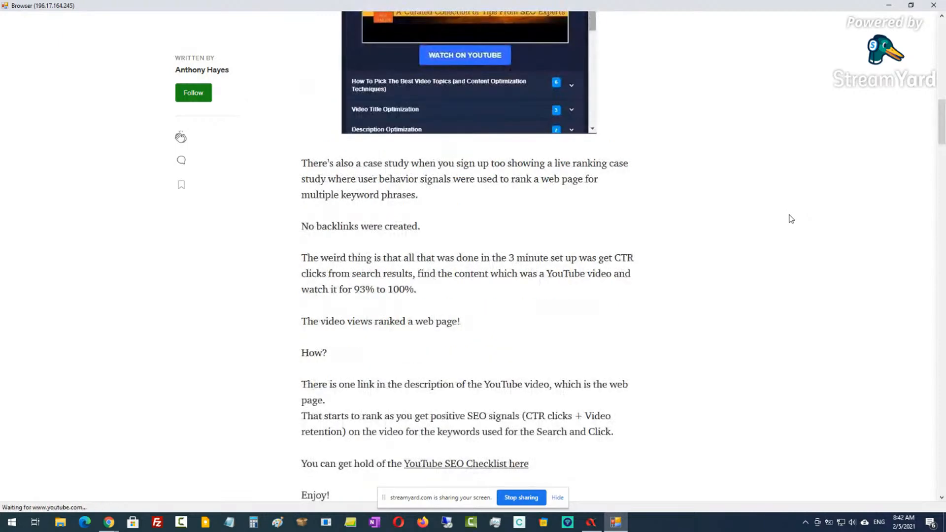
scroll(791, 218, down, 7)
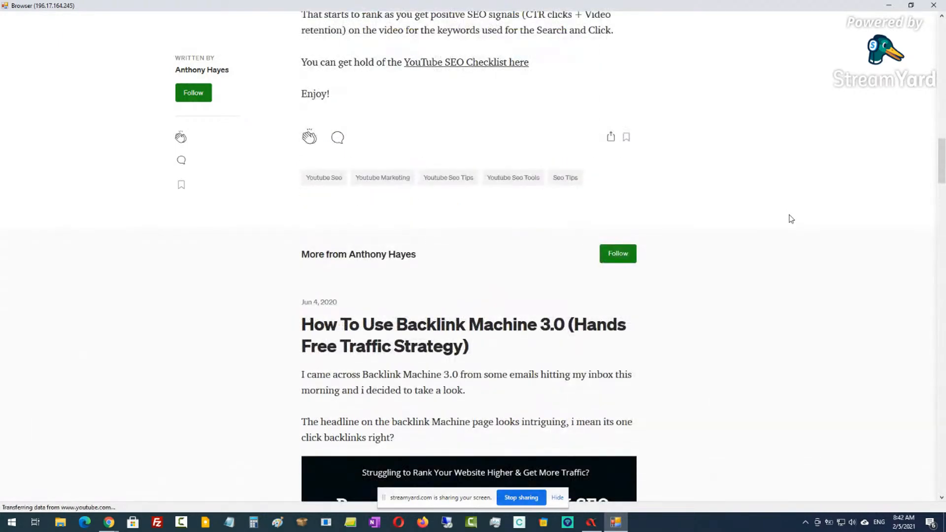
scroll(791, 219, down, 7)
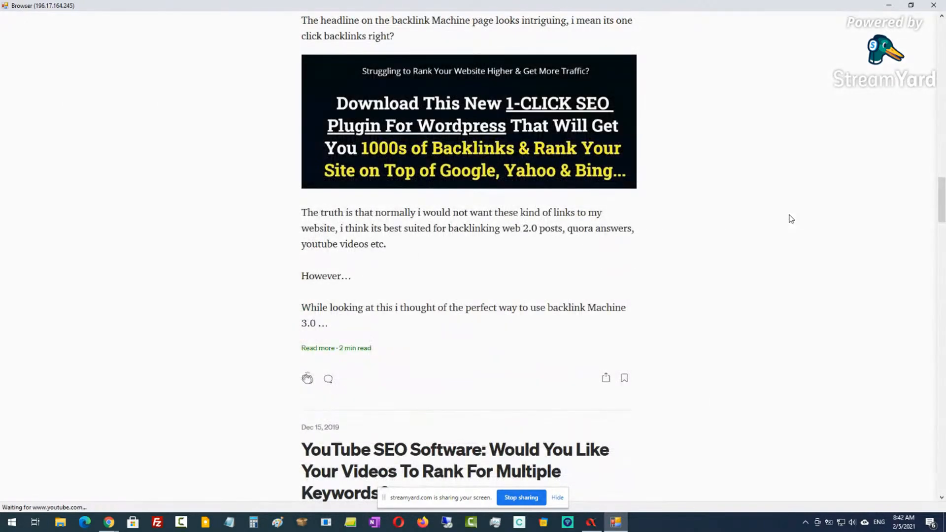
scroll(790, 220, down, 7)
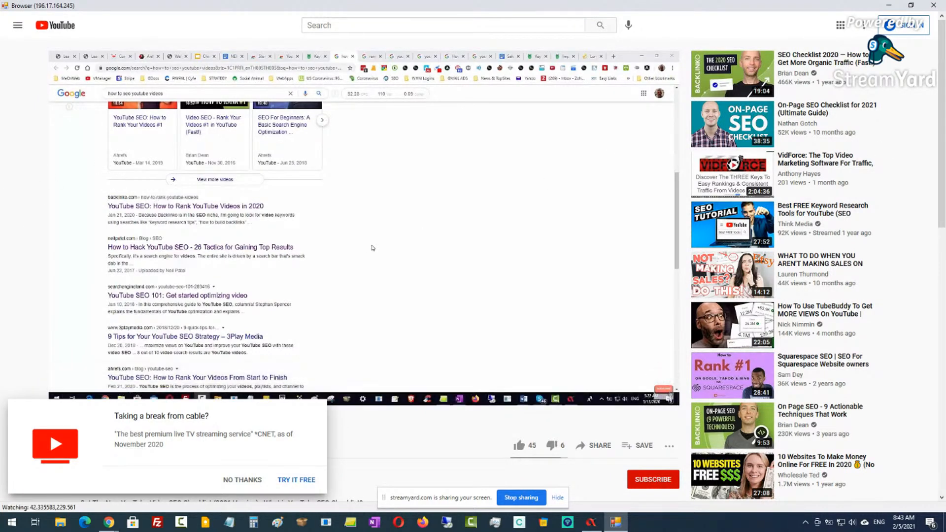
click(910, 5)
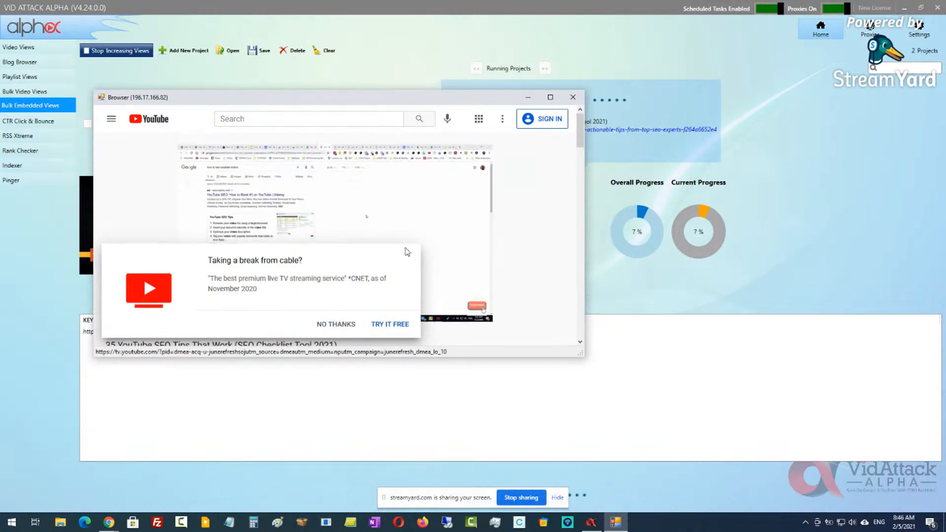
Step: Enlarge the browser window playing the 35 YouTube SEO Tips video, pause playback and view the video's title and details
click(550, 97)
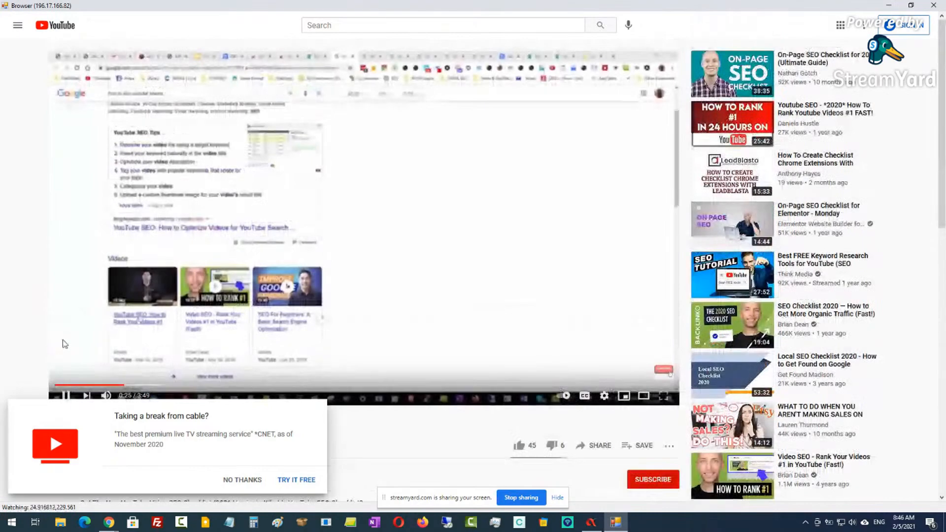
click(63, 393)
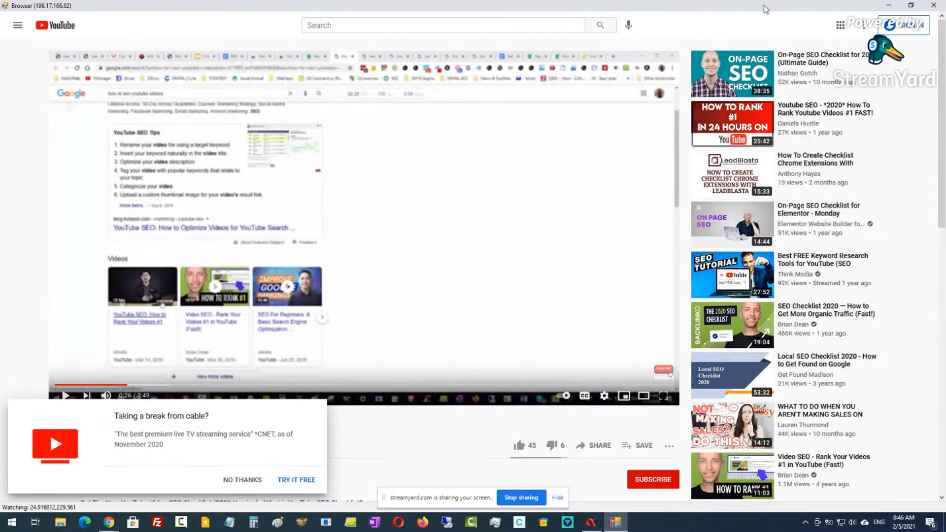
scroll(545, 238, down, 1)
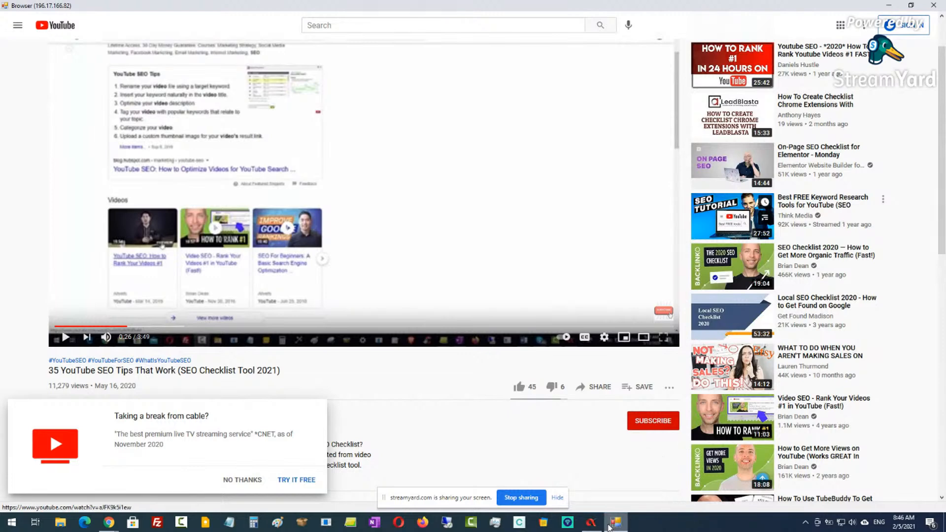
Step: Switch back to the Vid Attack Alpha projects view and stop sharing the screen
click(591, 522)
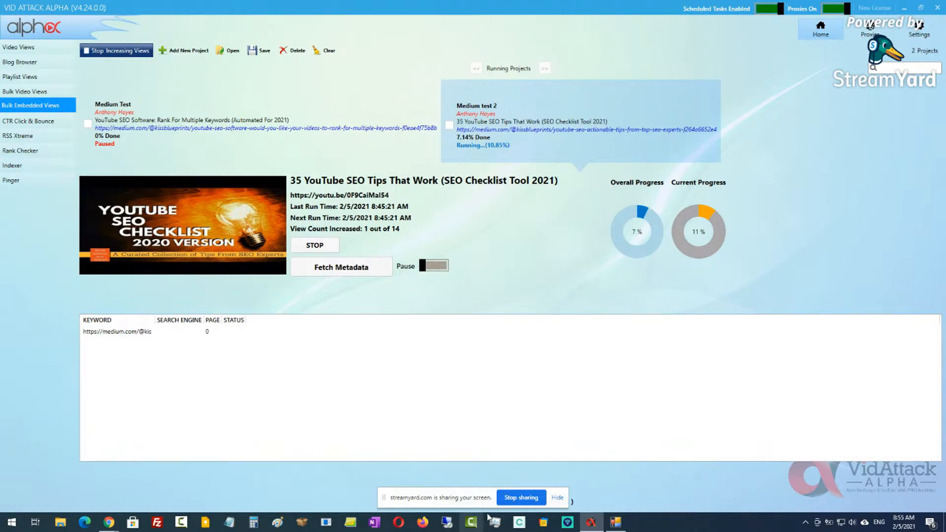
click(522, 499)
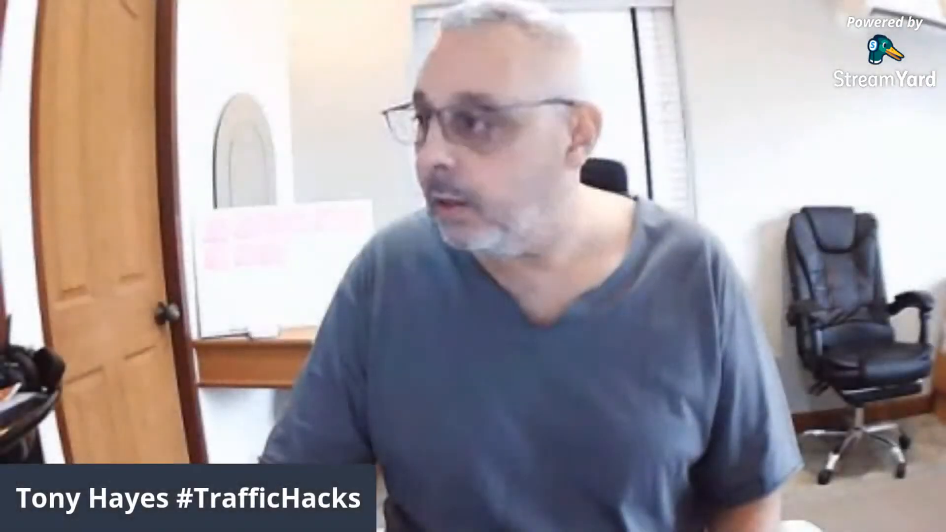